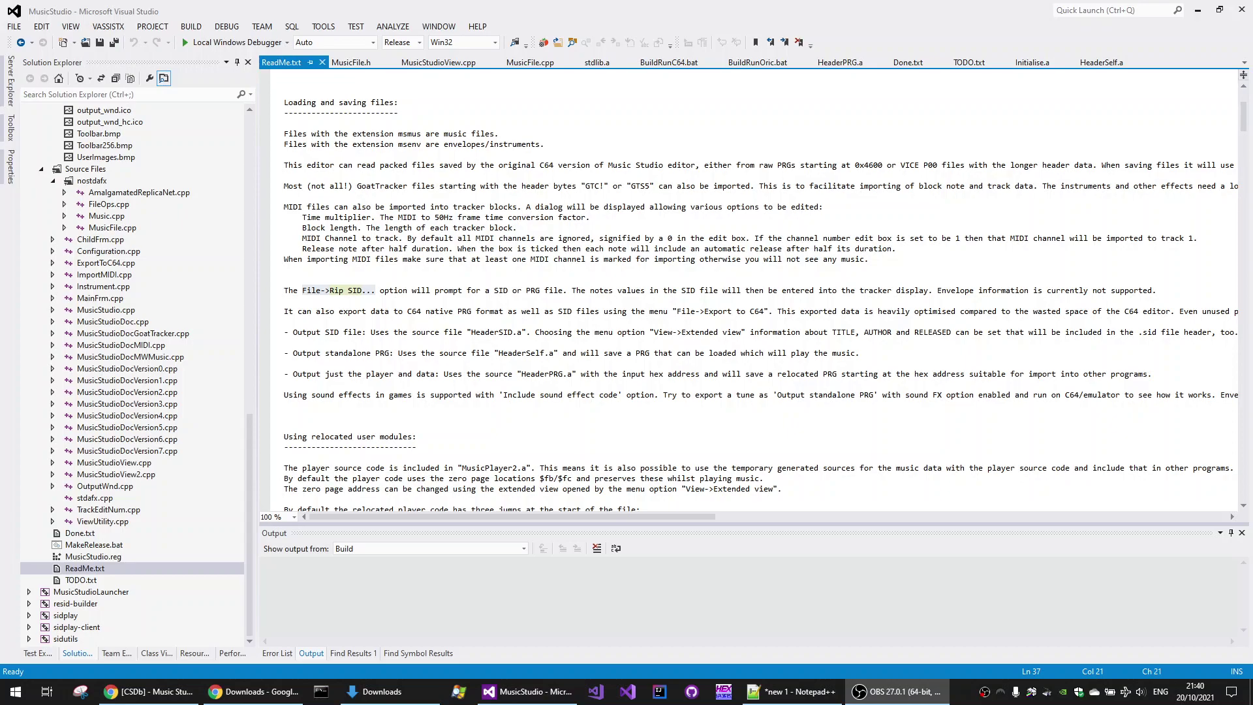
- Launch MusicStudio from Visual Studio with Ctrl+F5, create a blank MusicStudio1 tune, then play and stop it
{"action": "left_click", "coordinate": [617, 291]}
{"action": "key", "text": "ctrl+F5"}
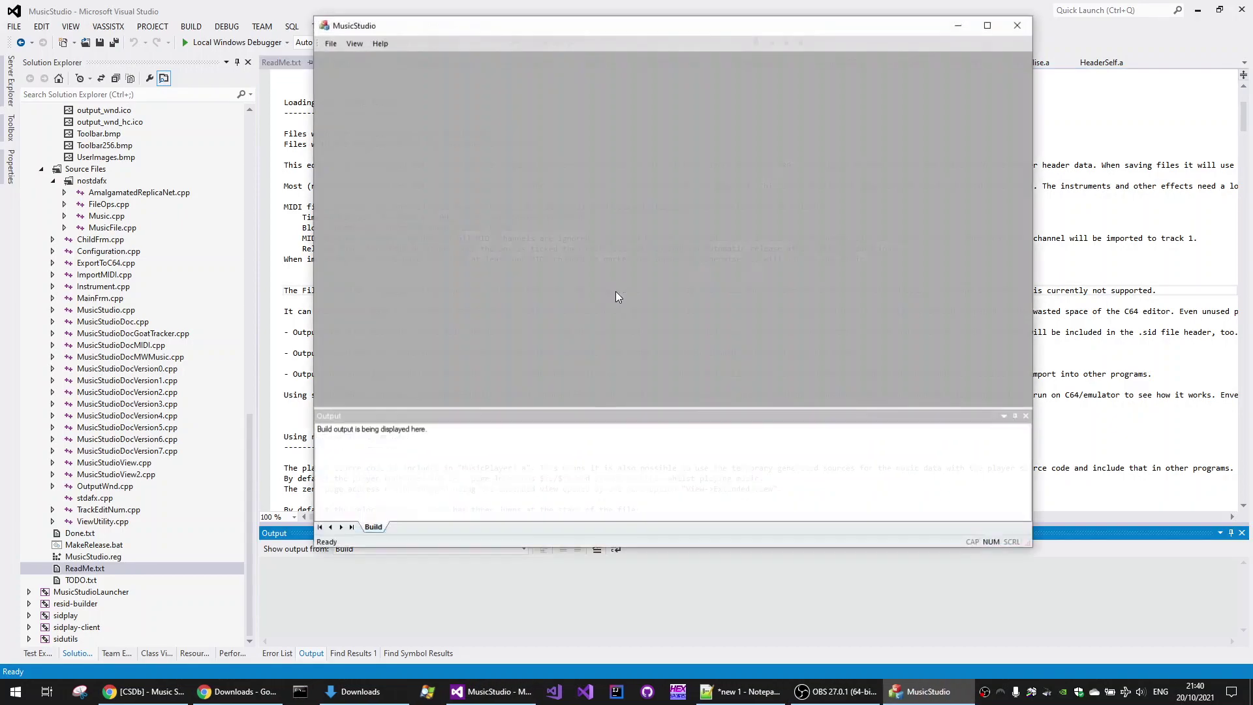
{"action": "left_click", "coordinate": [333, 44]}
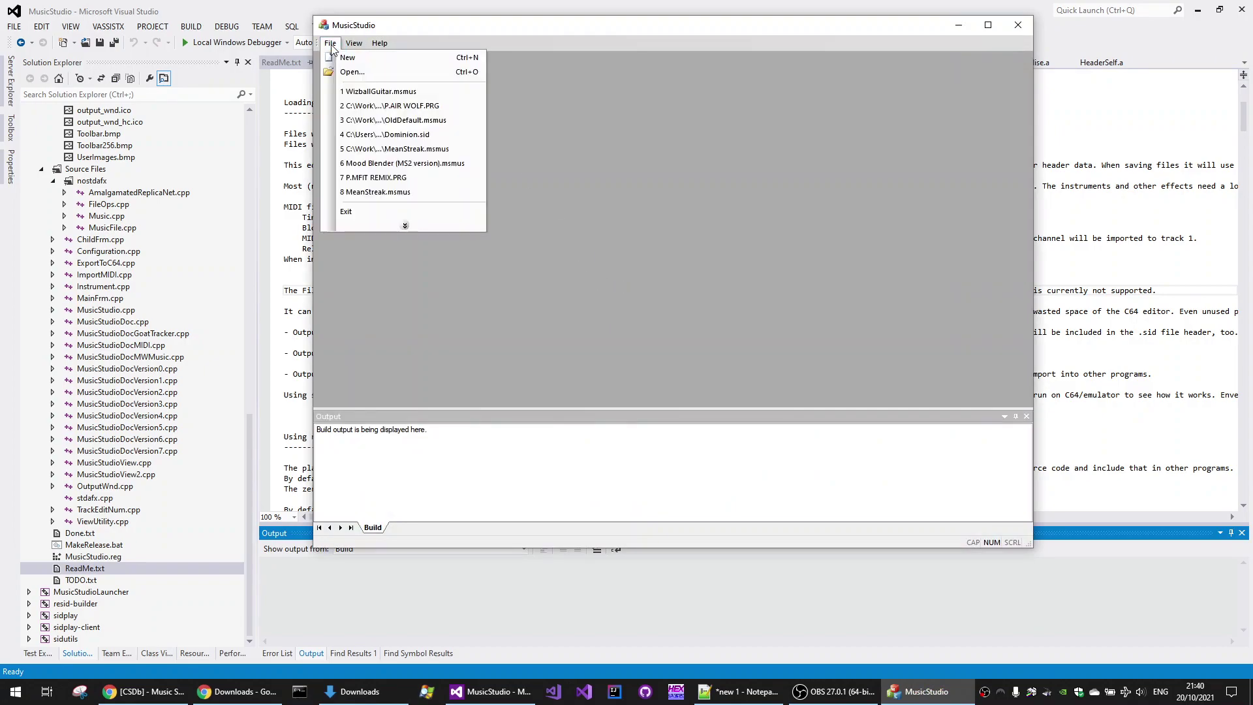
{"action": "left_click", "coordinate": [347, 58]}
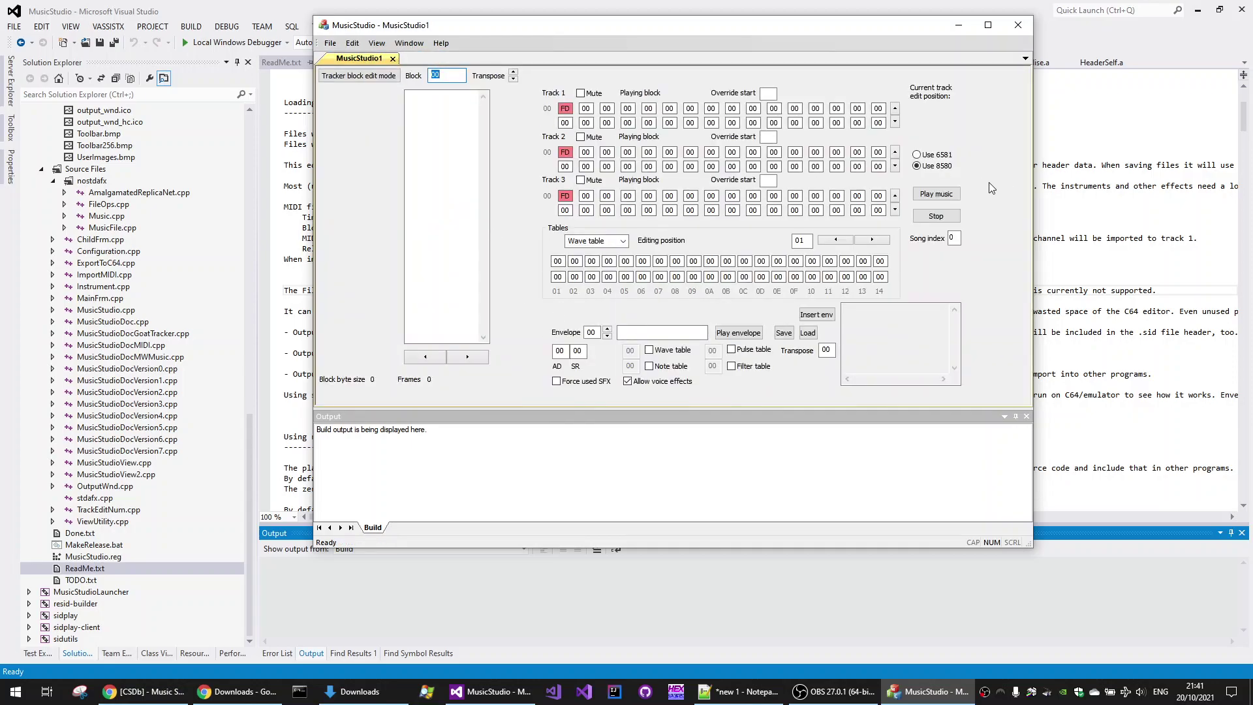
{"action": "left_click", "coordinate": [944, 195]}
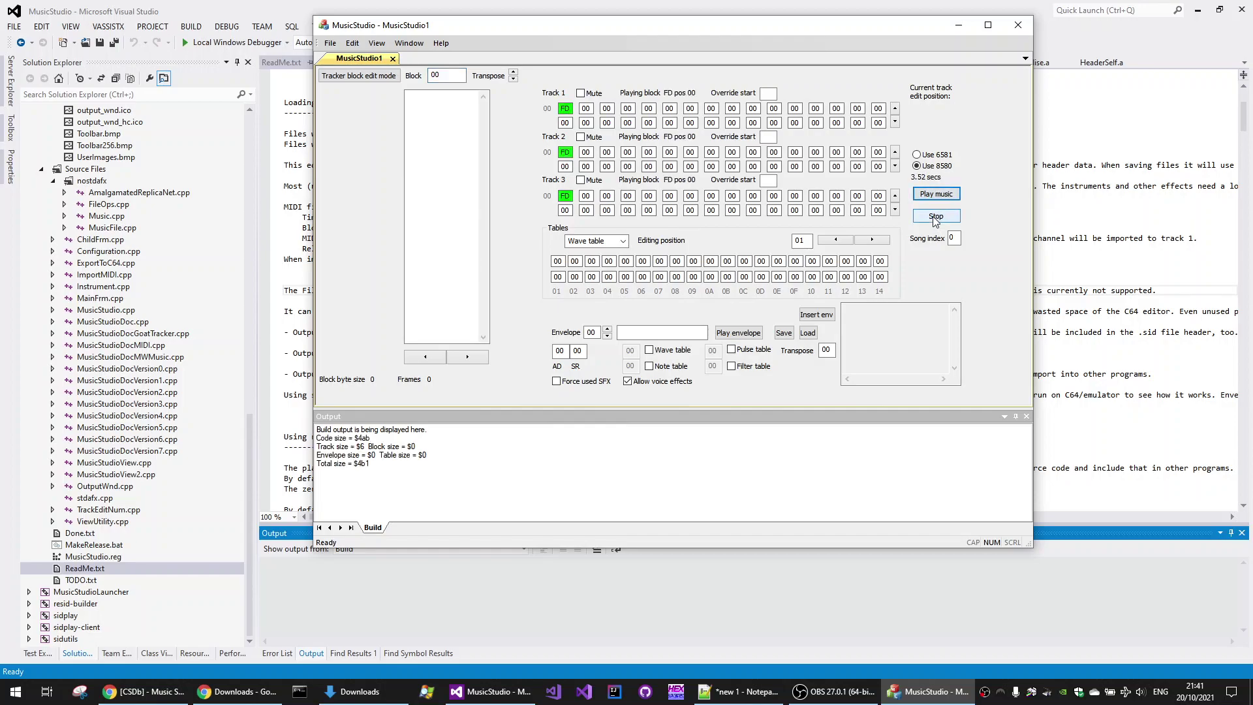
{"action": "left_click", "coordinate": [936, 218]}
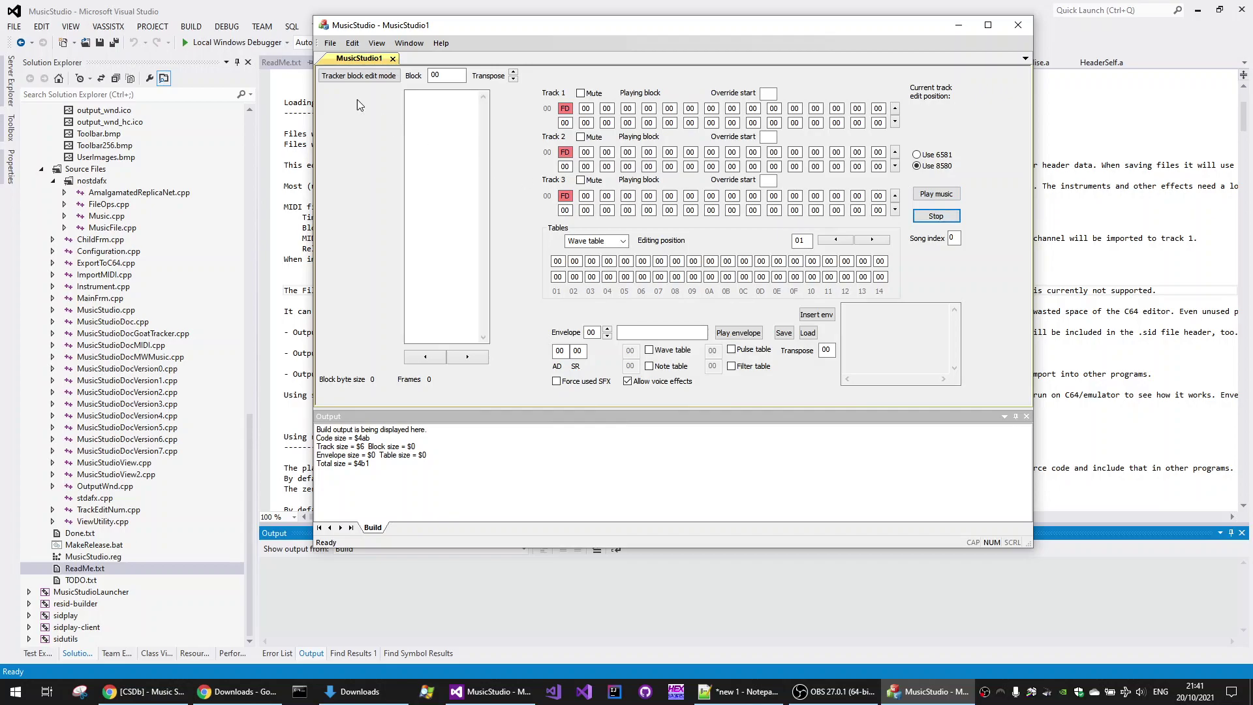
- Open the Rip SID file picker from the expanded File menu and fetch the Wizball.sid path from Notepad++
{"action": "left_click", "coordinate": [331, 43]}
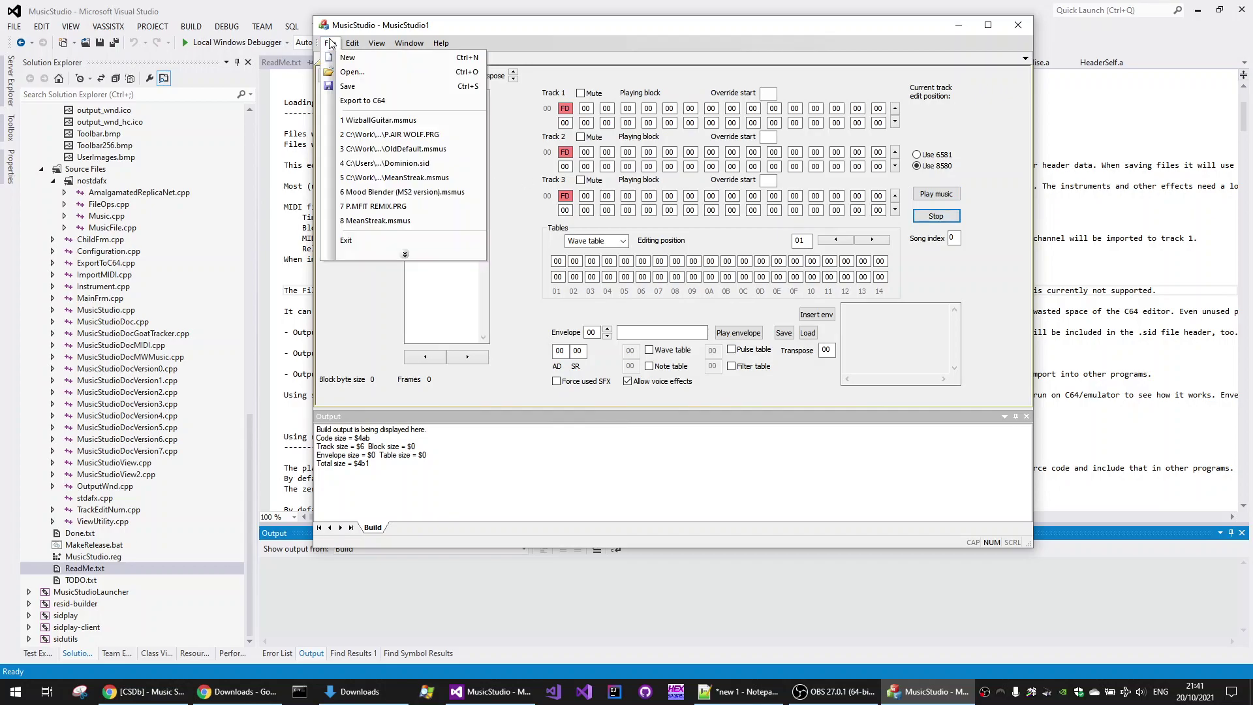
{"action": "left_click", "coordinate": [406, 254]}
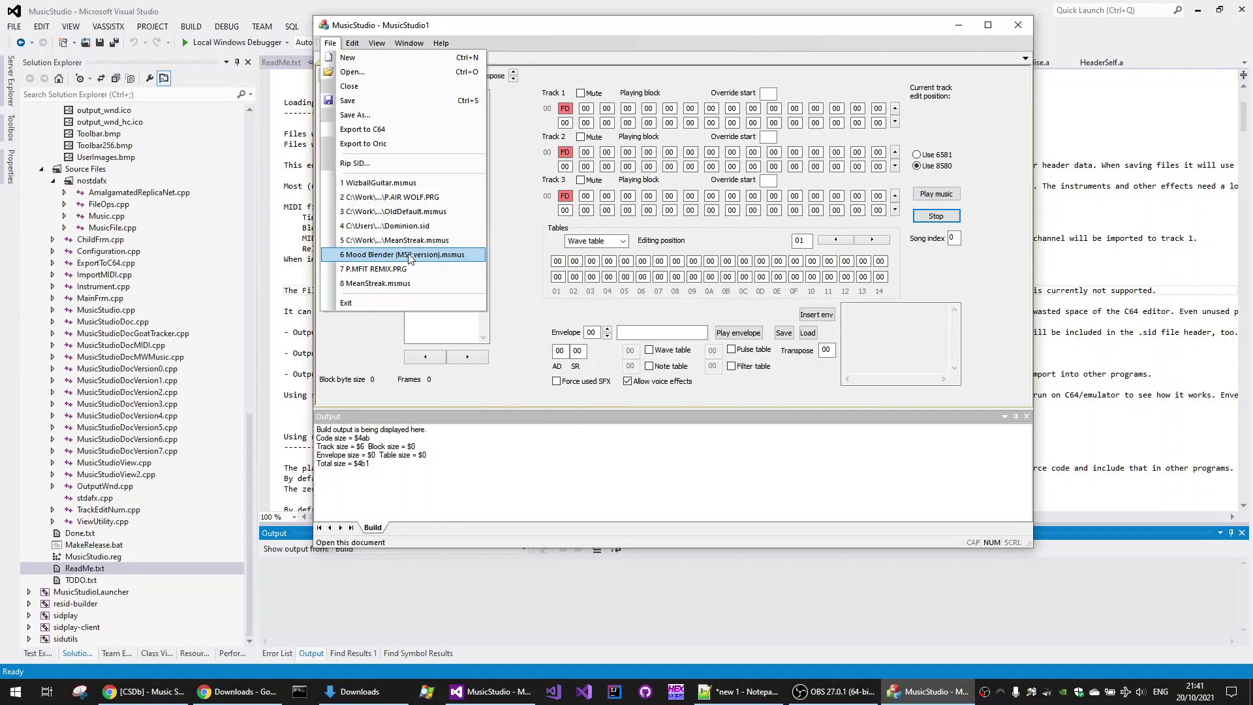
{"action": "left_click", "coordinate": [352, 168]}
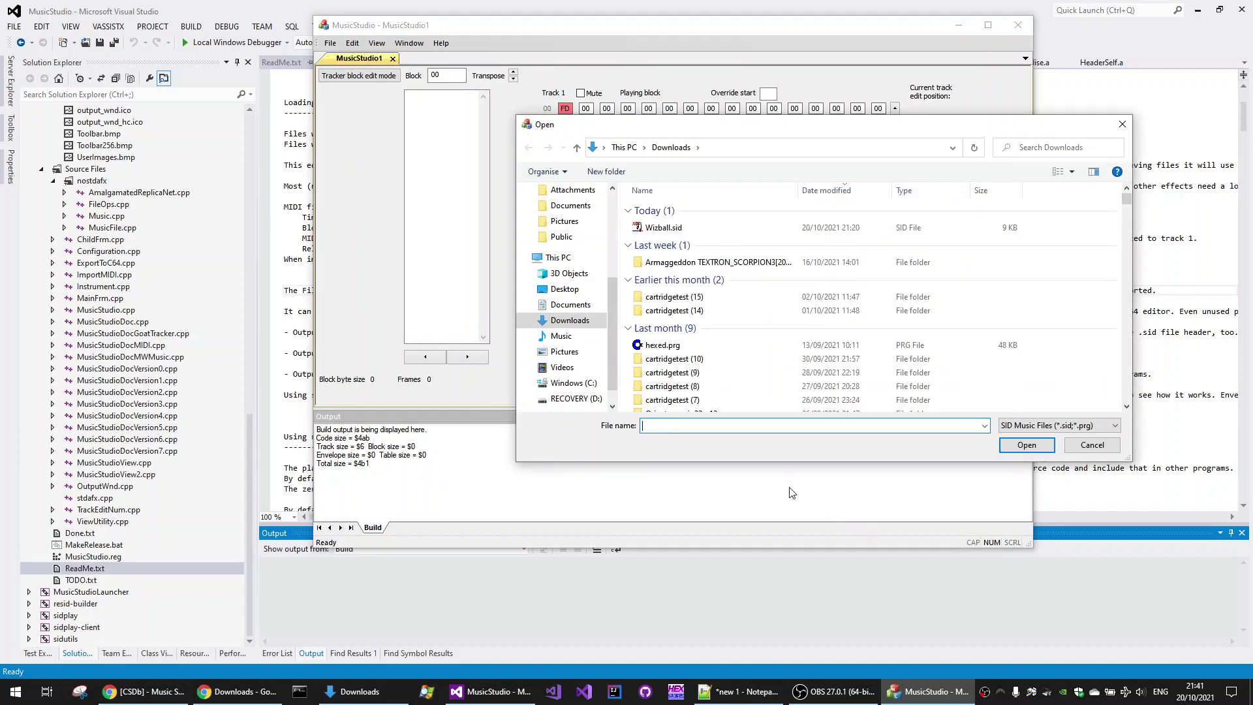
{"action": "left_click", "coordinate": [731, 691]}
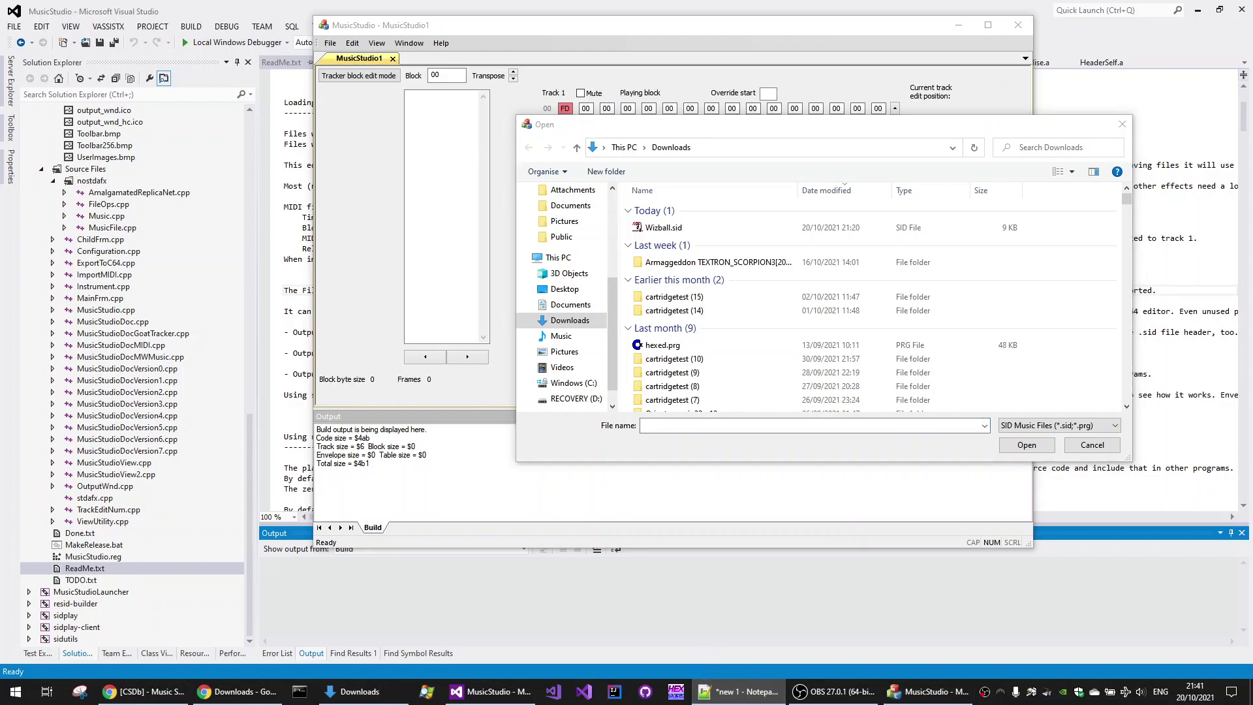
{"action": "left_click", "coordinate": [932, 167]}
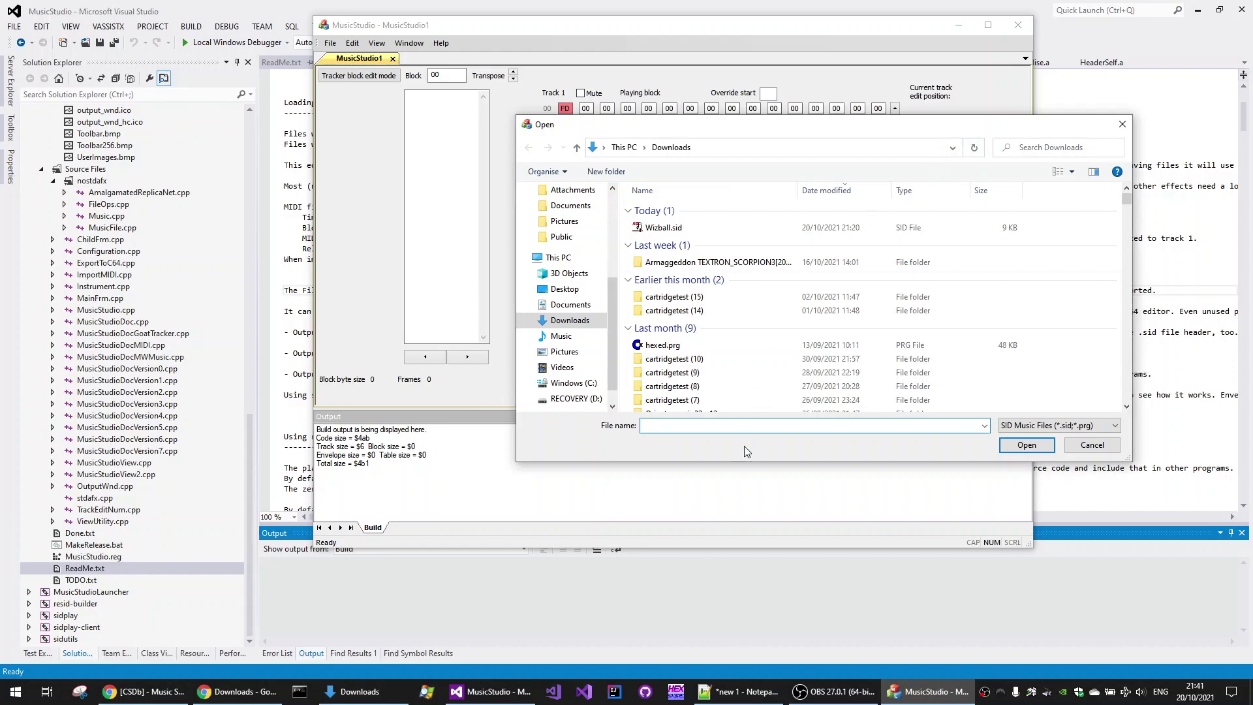
- Paste the Wizball.sid path, open it to start ripping, and confirm OK to stop the rip
{"action": "type", "text": "C:\\Users\\Martin Piper\\Downloads\\Wizball.sid"}
{"action": "key", "text": "Return"}
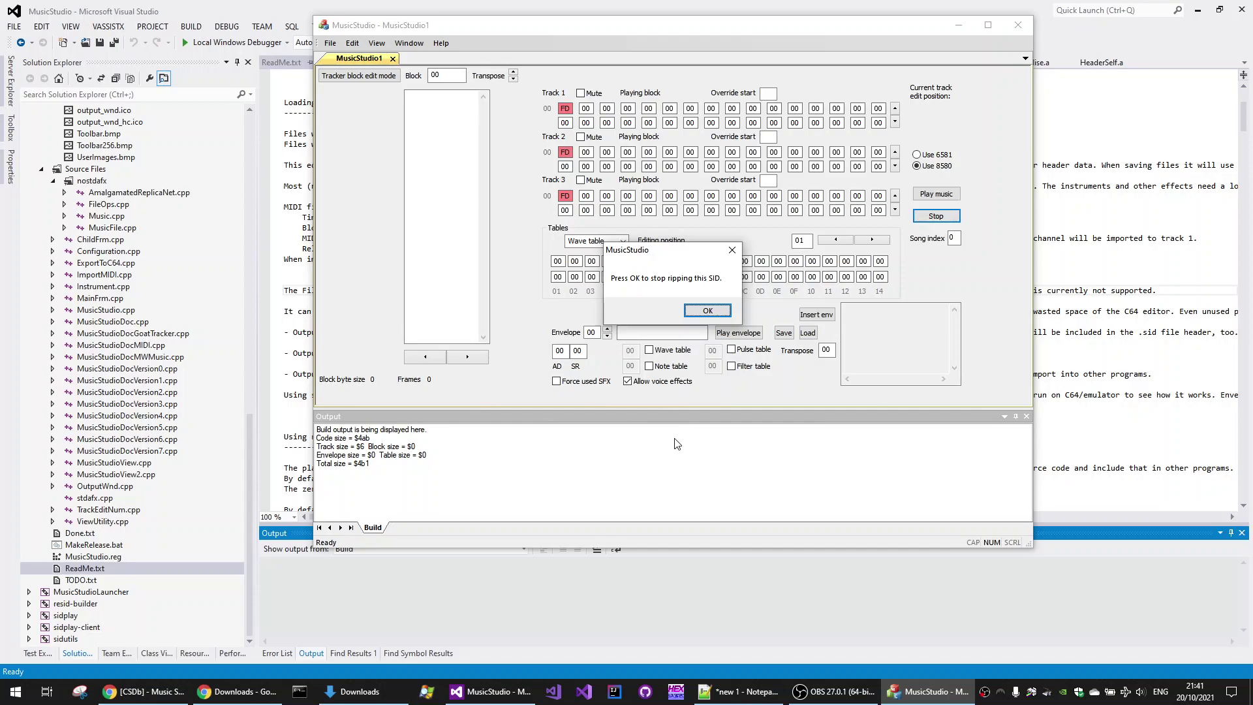
{"action": "left_click", "coordinate": [708, 311]}
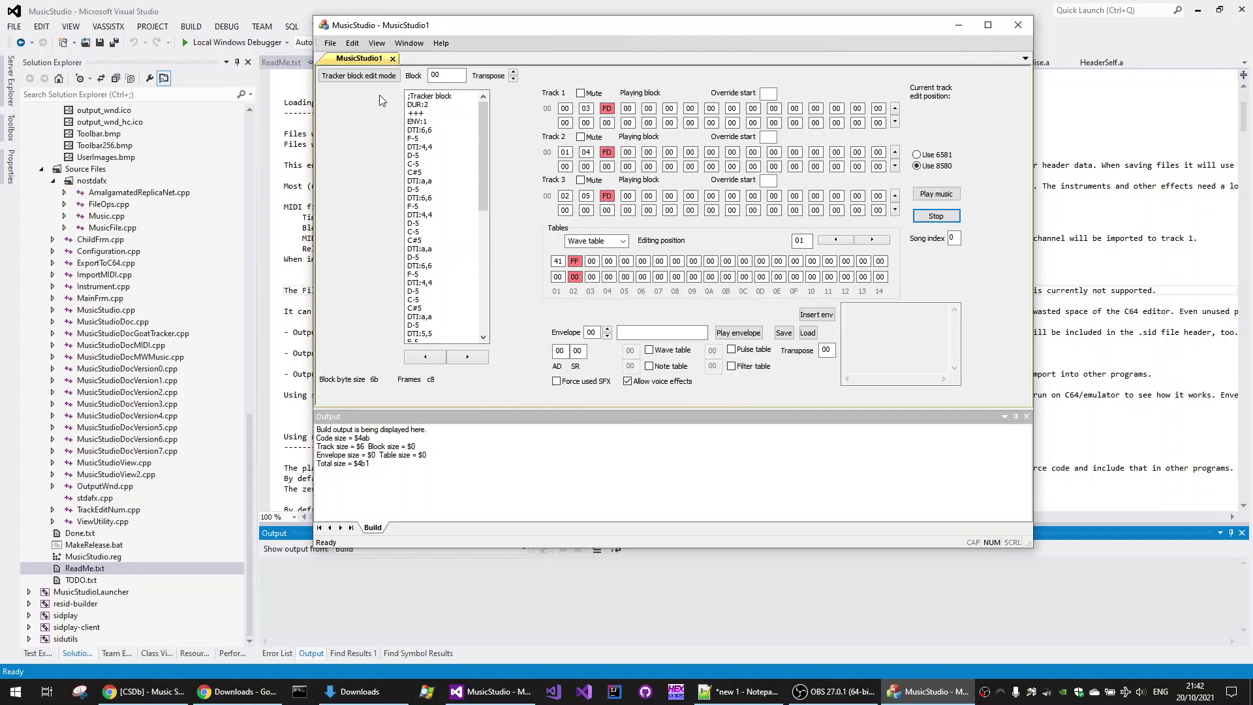
- Switch to DUR block edit mode to show ripped blocks 00, 01 and 02 as note columns
{"action": "left_click", "coordinate": [357, 77]}
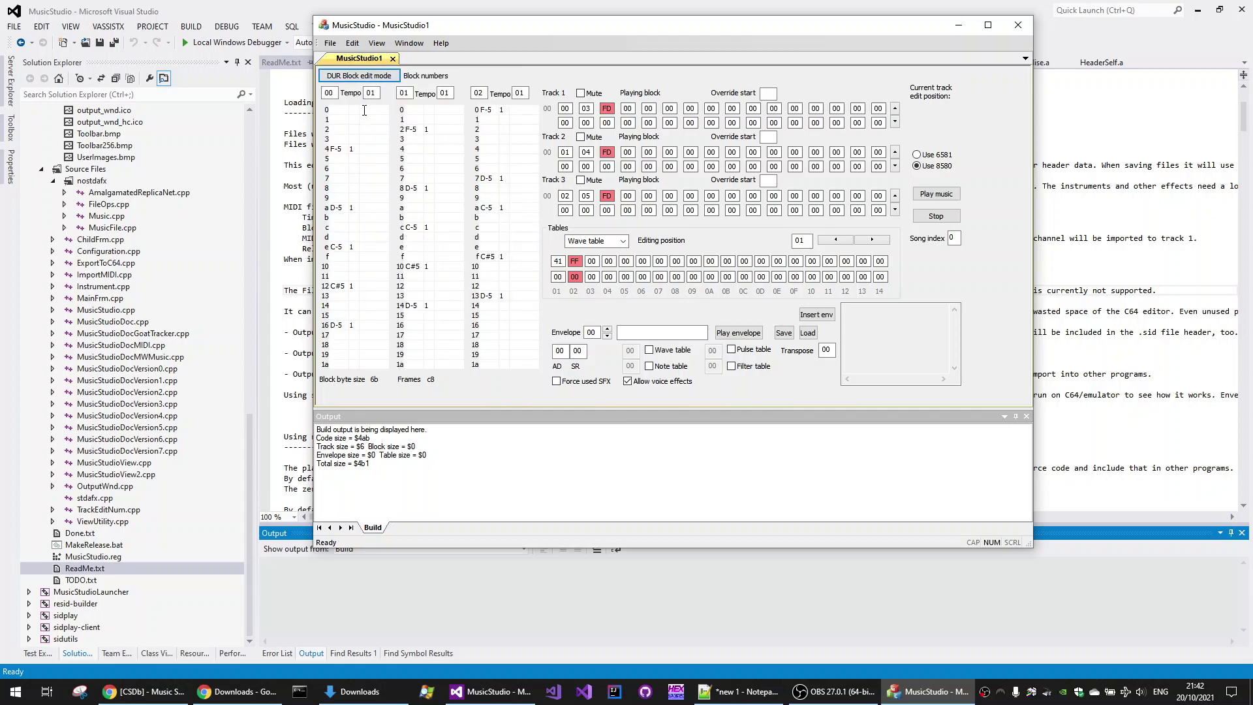
- Play the ripped tune from row 0 of block 00, stop it, and step through block 00's notes
{"action": "left_click", "coordinate": [363, 110]}
{"action": "left_click", "coordinate": [942, 196]}
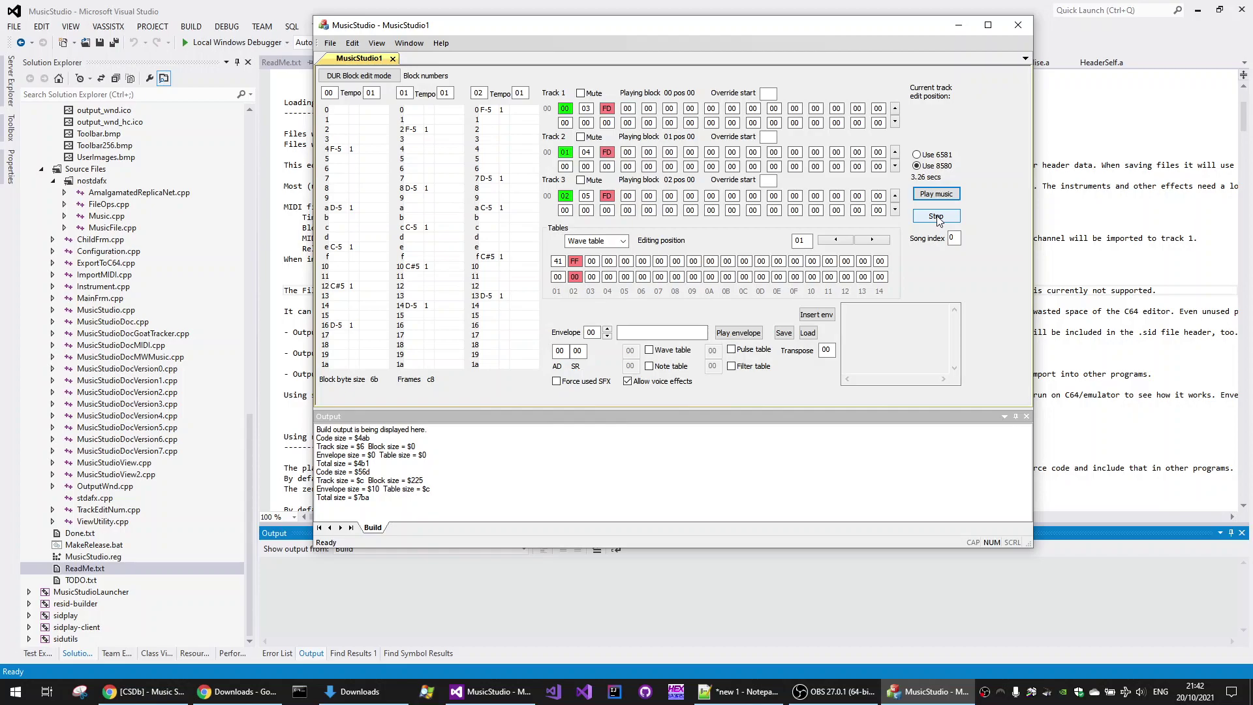
{"action": "left_click", "coordinate": [937, 216]}
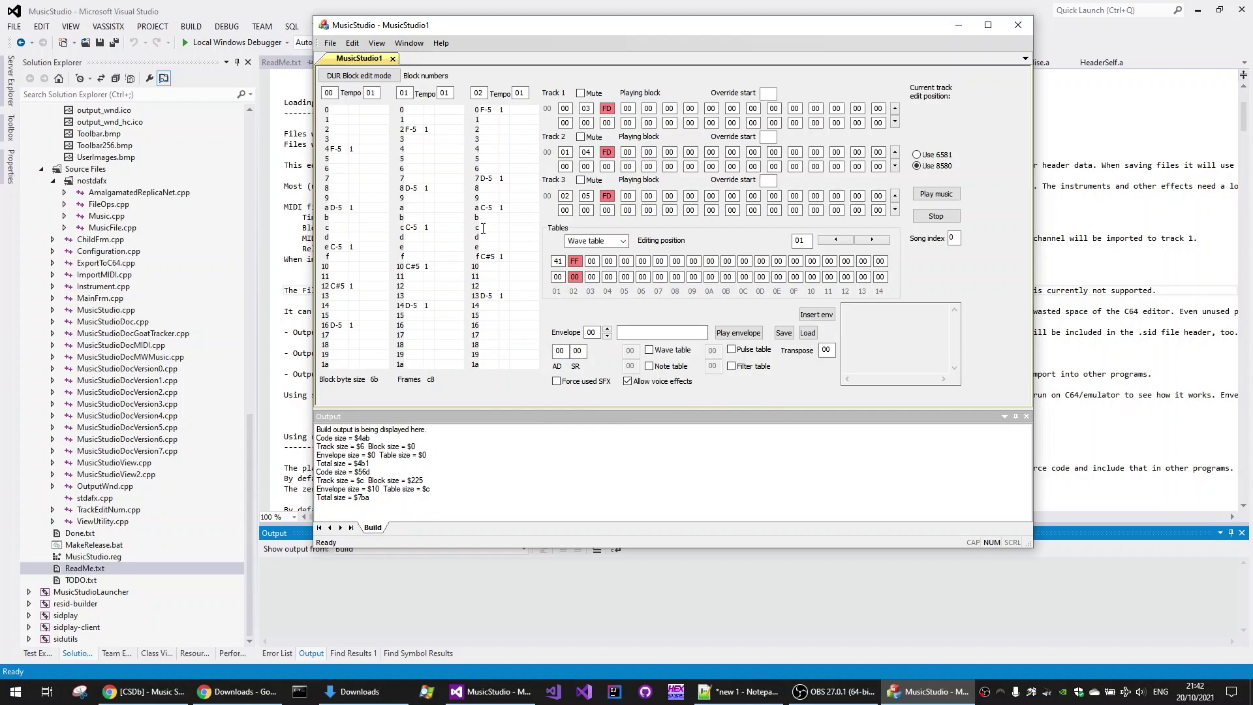
{"action": "key", "text": "Down"}
{"action": "key", "text": "Down"}
{"action": "key", "text": "Down"}
{"action": "key", "text": "Down"}
{"action": "key", "text": "Down"}
{"action": "key", "text": "Down"}
{"action": "key", "text": "Down"}
{"action": "key", "text": "Down"}
{"action": "key", "text": "Down"}
{"action": "key", "text": "Down"}
{"action": "key", "text": "Down"}
{"action": "key", "text": "Down"}
{"action": "key", "text": "Down"}
{"action": "key", "text": "Down"}
{"action": "key", "text": "Down"}
{"action": "key", "text": "Down"}
{"action": "key", "text": "Down"}
{"action": "key", "text": "Down"}
{"action": "key", "text": "Down"}
{"action": "key", "text": "Down"}
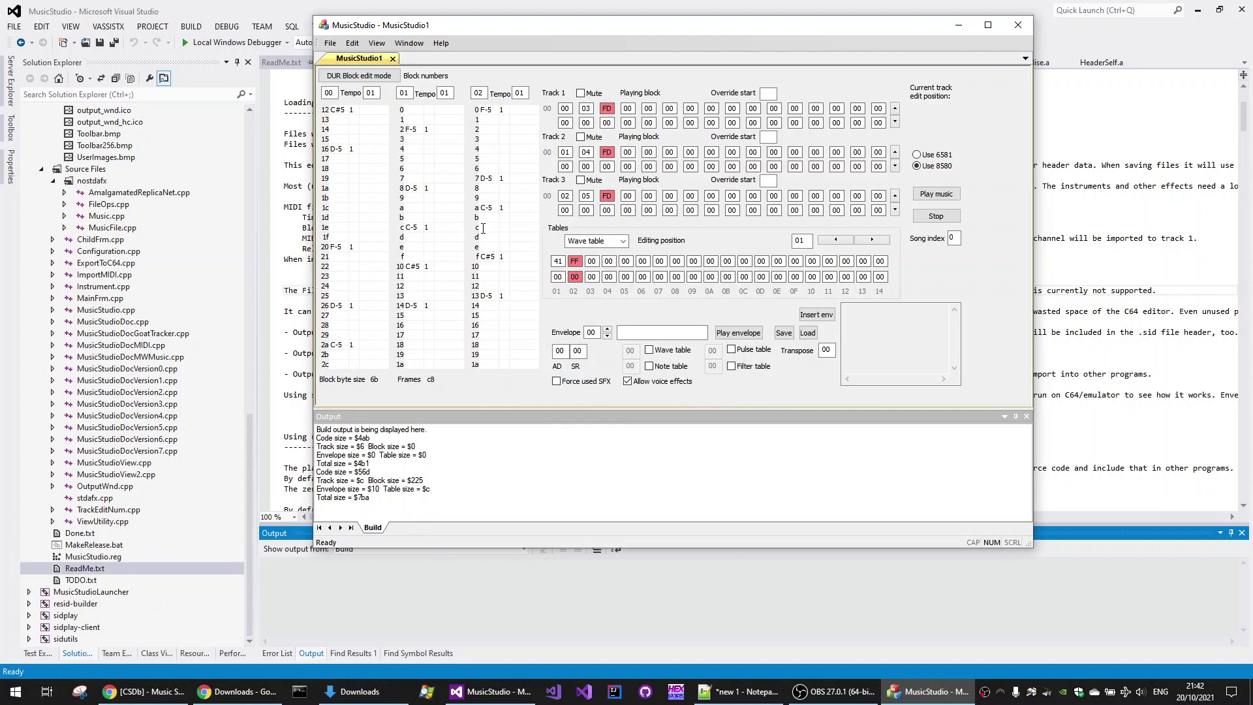
{"action": "key", "text": "Down"}
{"action": "key", "text": "Down"}
{"action": "key", "text": "Down"}
{"action": "key", "text": "Down"}
{"action": "key", "text": "Down"}
{"action": "key", "text": "Down"}
{"action": "key", "text": "Down"}
{"action": "key", "text": "Up"}
{"action": "key", "text": "Up"}
{"action": "key", "text": "Up"}
{"action": "key", "text": "Up"}
{"action": "key", "text": "Up"}
{"action": "key", "text": "Up"}
{"action": "key", "text": "Up"}
{"action": "key", "text": "Up"}
{"action": "key", "text": "Up"}
{"action": "key", "text": "Up"}
{"action": "key", "text": "Up"}
{"action": "key", "text": "Up"}
{"action": "key", "text": "Up"}
{"action": "key", "text": "Up"}
{"action": "key", "text": "Up"}
{"action": "key", "text": "Up"}
{"action": "key", "text": "Up"}
{"action": "key", "text": "Up"}
{"action": "key", "text": "Up"}
{"action": "key", "text": "Up"}
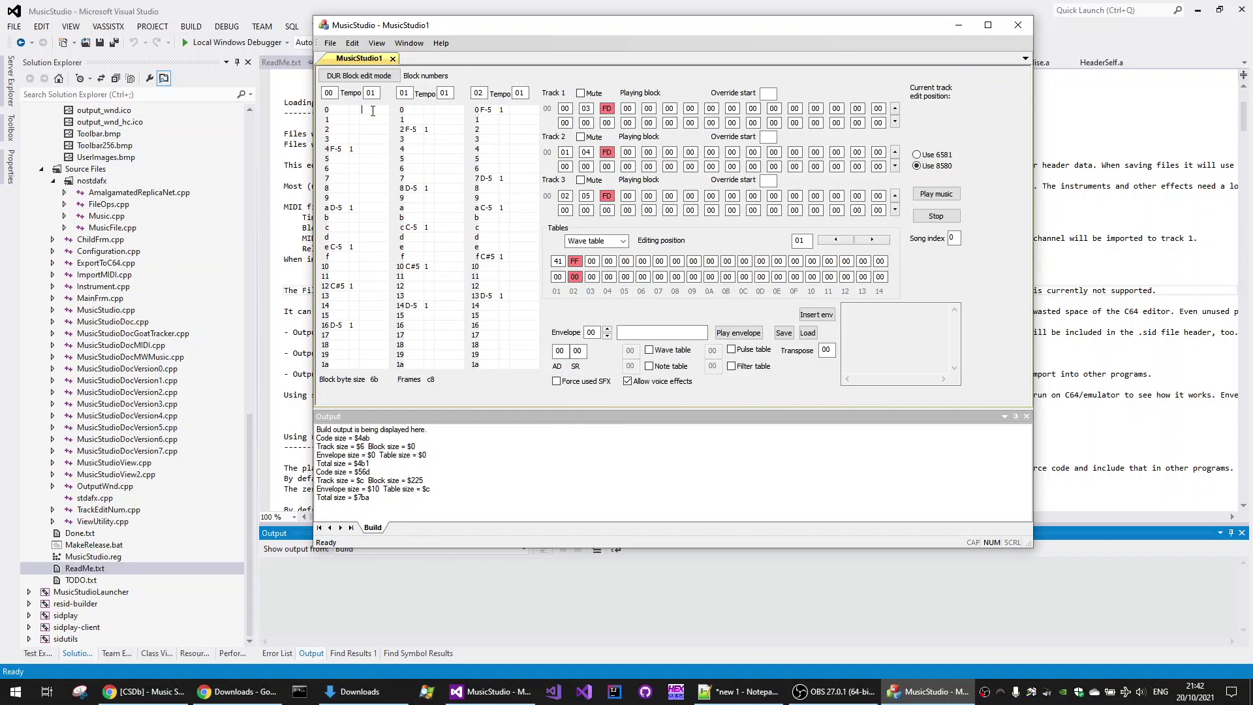
- Enter HRD on row 0 of blocks 00, 01 and 02
{"action": "type", "text": "HRD"}
{"action": "left_click", "coordinate": [444, 109]}
{"action": "left_click", "coordinate": [529, 108]}
{"action": "type", "text": "HRD"}
{"action": "left_click", "coordinate": [565, 108]}
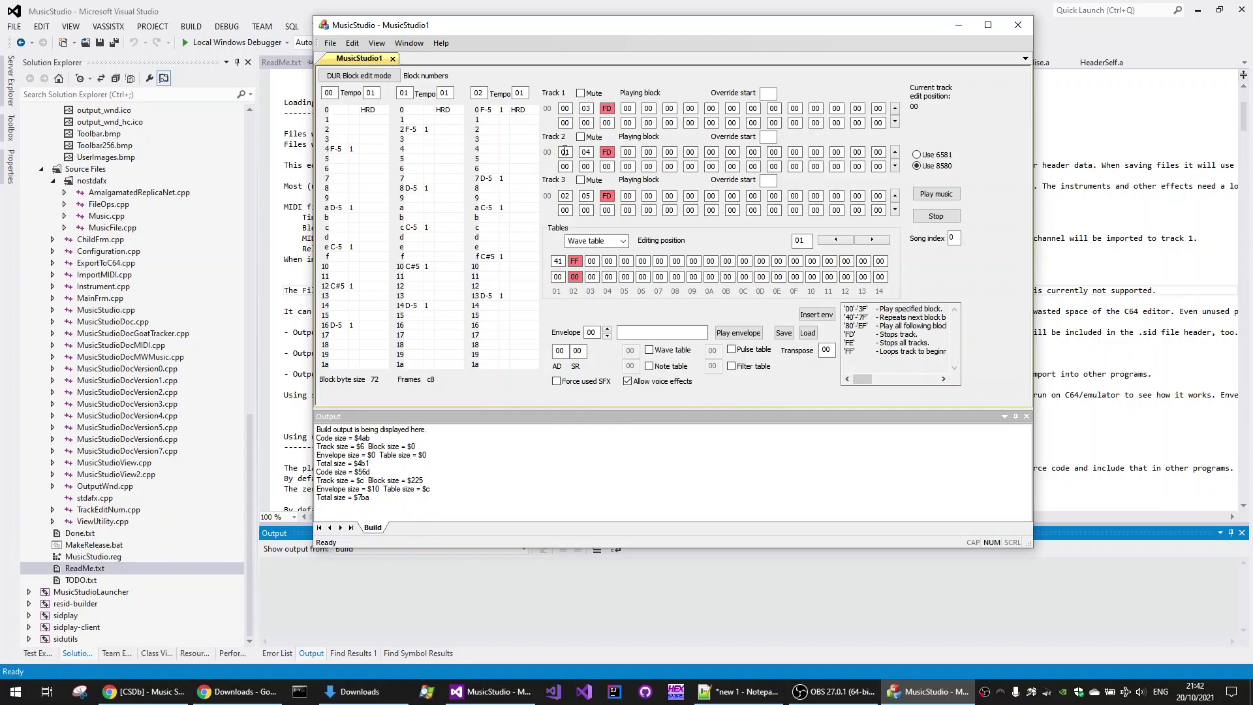
{"action": "left_click", "coordinate": [561, 196]}
- Play the tune with the HRD commands, giving a total size of $7d9, then stop it
{"action": "left_click", "coordinate": [941, 196]}
{"action": "left_click", "coordinate": [328, 93]}
{"action": "left_click", "coordinate": [479, 93]}
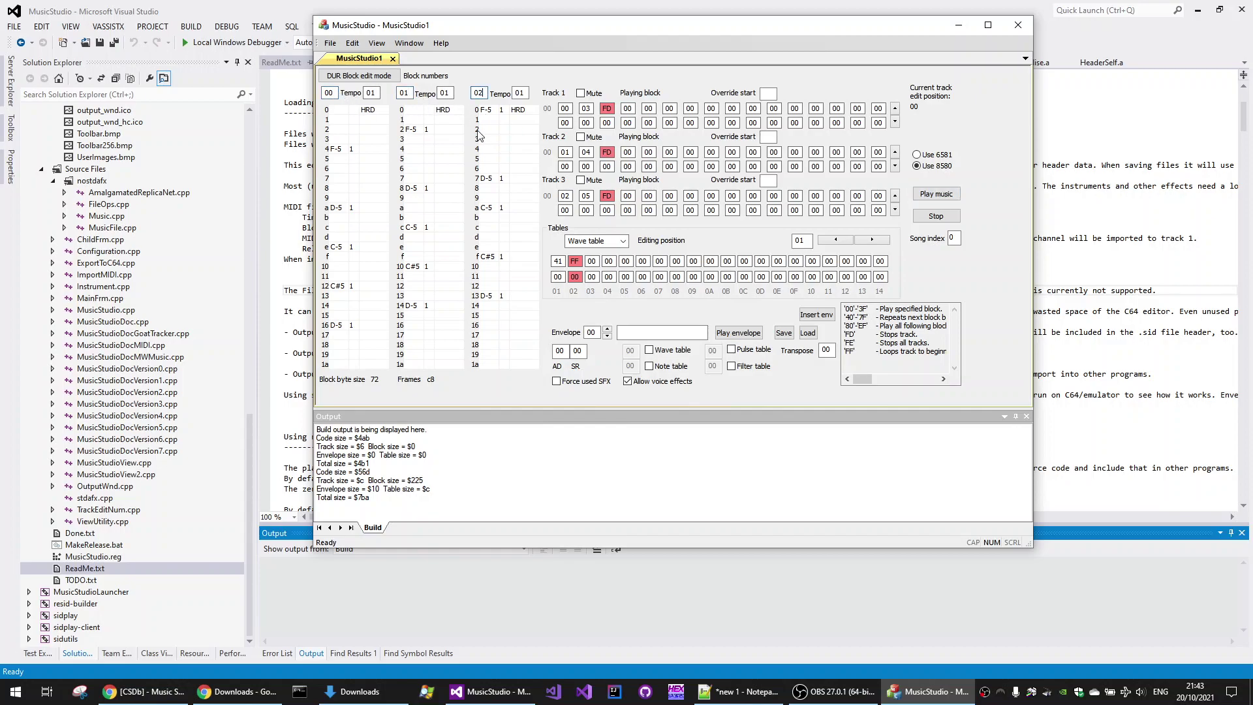
{"action": "left_click", "coordinate": [928, 195]}
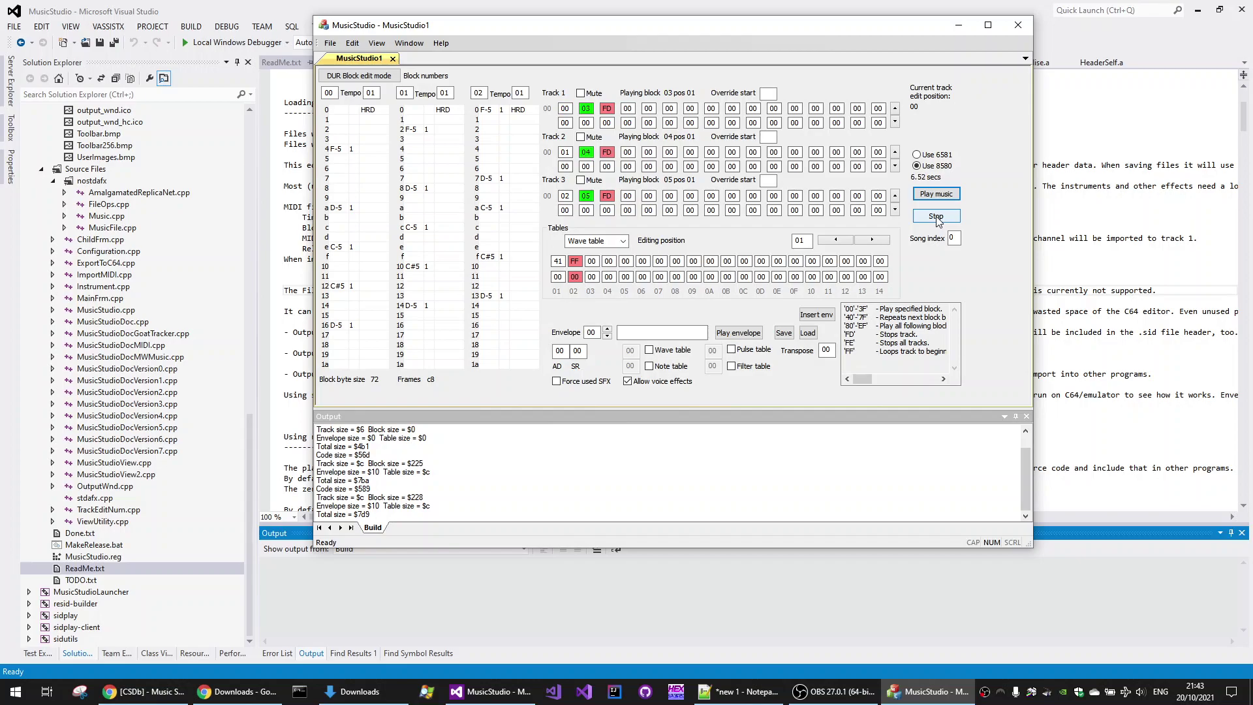
{"action": "left_click", "coordinate": [937, 216]}
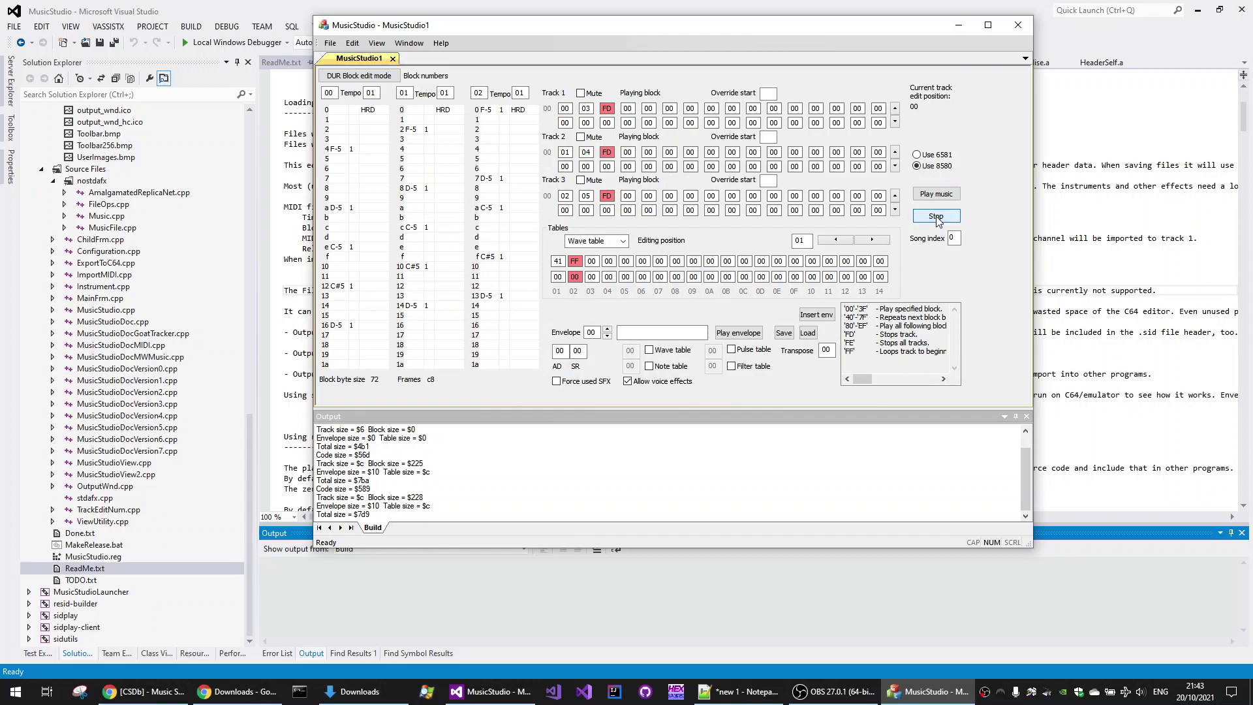
- Set the three block number fields to 03, 04 and 05 and scroll to the block ends
{"action": "left_click", "coordinate": [583, 111]}
{"action": "left_click", "coordinate": [336, 92]}
{"action": "type", "text": "3"}
{"action": "left_click", "coordinate": [406, 93]}
{"action": "type", "text": "4"}
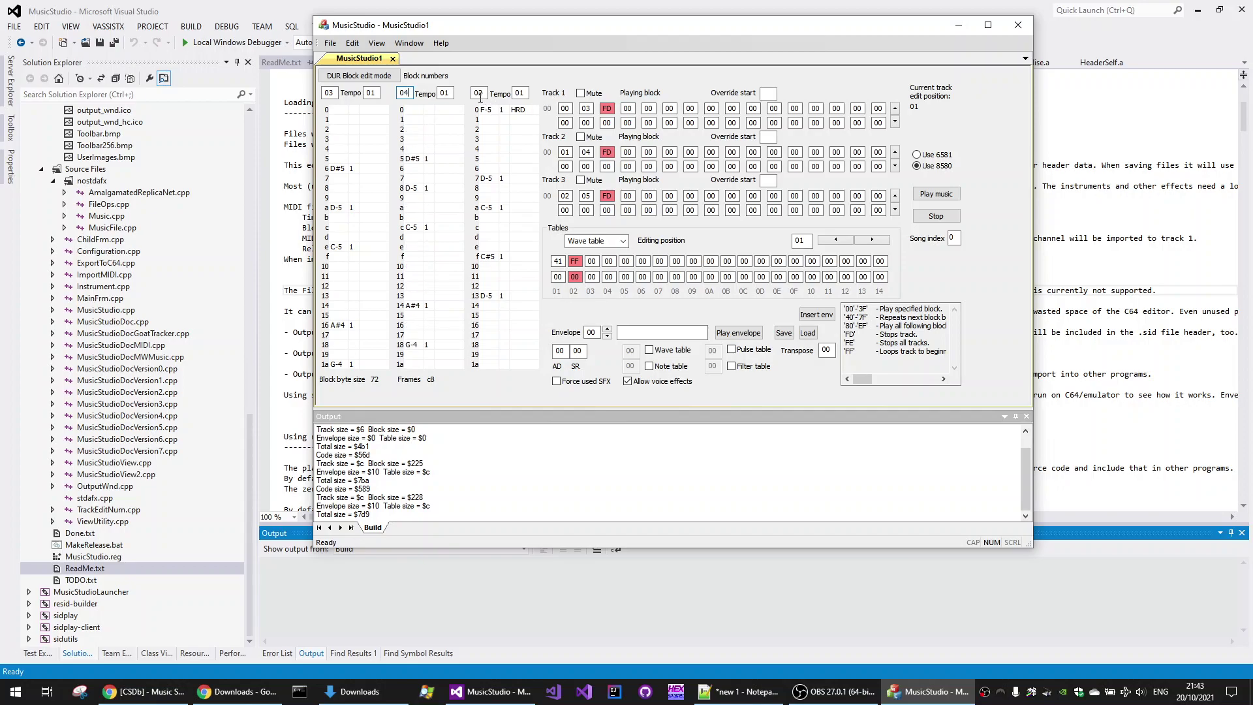
{"action": "left_click", "coordinate": [481, 95]}
{"action": "type", "text": "5"}
{"action": "scroll", "coordinate": [345, 248], "scroll_direction": "down", "scroll_amount": 14}
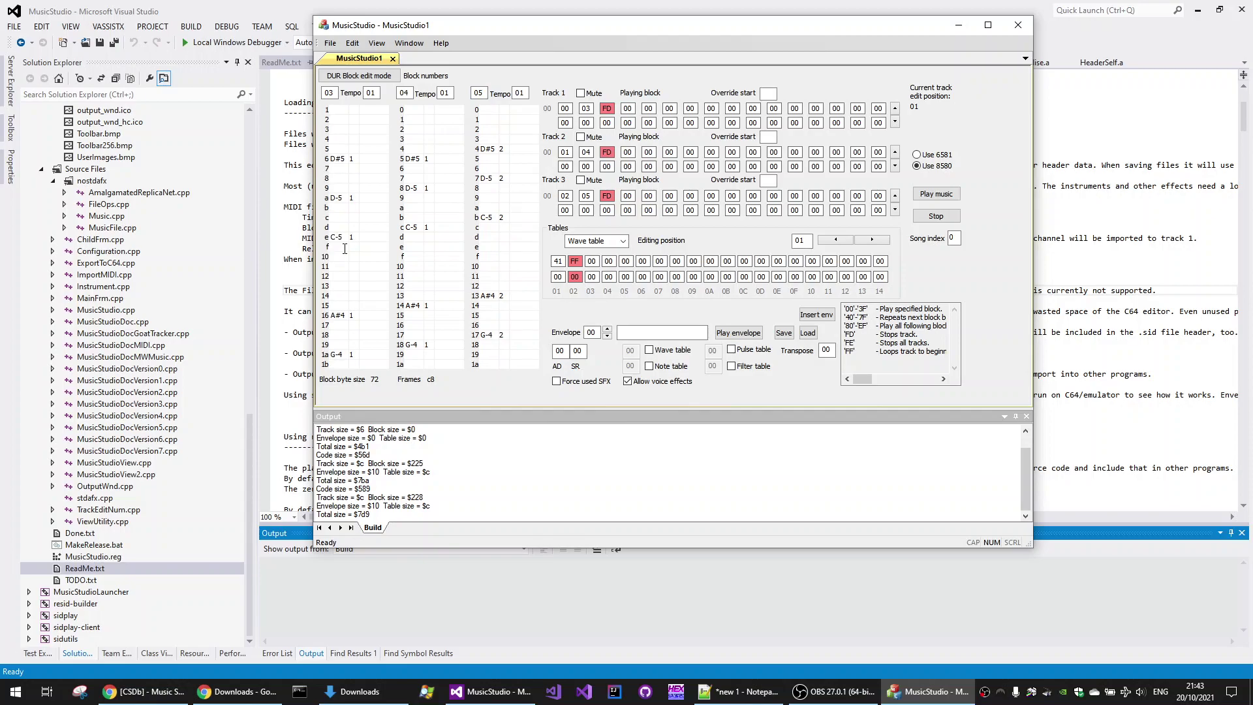
{"action": "scroll", "coordinate": [345, 248], "scroll_direction": "down", "scroll_amount": 9}
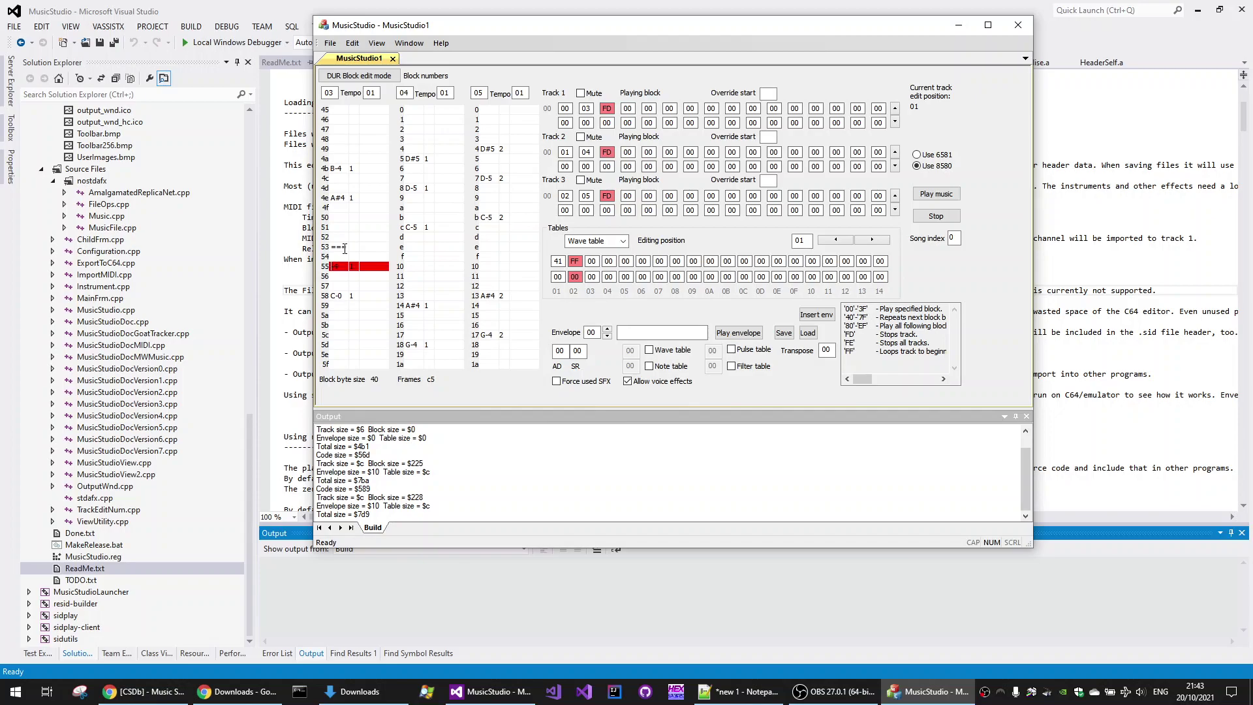
- Delete the stray C-0 note after the end marker in block 03
{"action": "key", "text": "Down"}
{"action": "key", "text": "Down"}
{"action": "key", "text": "Down"}
{"action": "key", "text": "Delete"}
{"action": "key", "text": "Up"}
{"action": "key", "text": "Up"}
{"action": "key", "text": "Up"}
{"action": "key", "text": "Delete"}
- Delete the stray B-4 and C-0 notes after the end marker in block 04
{"action": "left_click", "coordinate": [414, 268]}
{"action": "key", "text": "Down"}
{"action": "key", "text": "Down"}
{"action": "key", "text": "Down"}
{"action": "key", "text": "Down"}
{"action": "key", "text": "Down"}
{"action": "key", "text": "Down"}
{"action": "key", "text": "Down"}
{"action": "key", "text": "Down"}
{"action": "key", "text": "Down"}
{"action": "key", "text": "Down"}
{"action": "key", "text": "Down"}
{"action": "key", "text": "Down"}
{"action": "key", "text": "Down"}
{"action": "key", "text": "Down"}
{"action": "key", "text": "Down"}
{"action": "key", "text": "Down"}
{"action": "key", "text": "Down"}
{"action": "key", "text": "Down"}
{"action": "key", "text": "Down"}
{"action": "key", "text": "Down"}
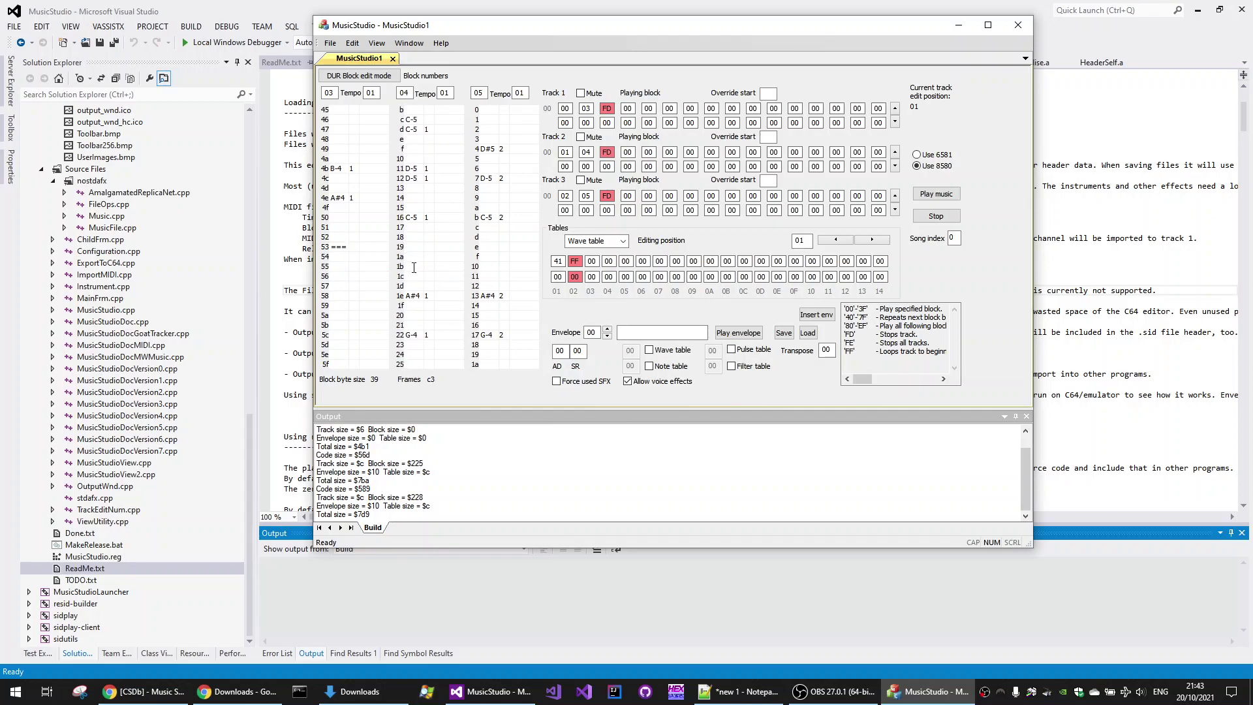
{"action": "key", "text": "Down"}
{"action": "key", "text": "Down"}
{"action": "key", "text": "Down"}
{"action": "key", "text": "Down"}
{"action": "key", "text": "Down"}
{"action": "key", "text": "Down"}
{"action": "key", "text": "Down"}
{"action": "key", "text": "Down"}
{"action": "key", "text": "Down"}
{"action": "key", "text": "Down"}
{"action": "key", "text": "Down"}
{"action": "key", "text": "Down"}
{"action": "key", "text": "Down"}
{"action": "key", "text": "Down"}
{"action": "key", "text": "Down"}
{"action": "key", "text": "Down"}
{"action": "key", "text": "Down"}
{"action": "key", "text": "Down"}
{"action": "key", "text": "Down"}
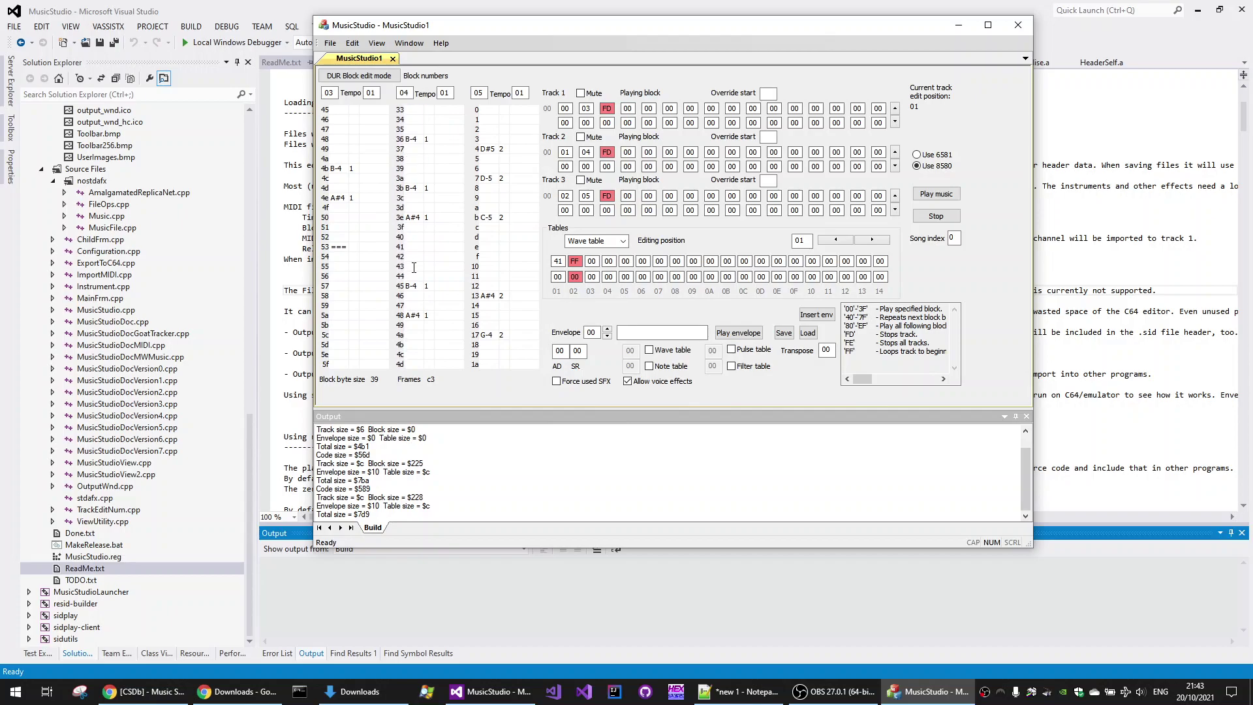
{"action": "key", "text": "Down"}
{"action": "key", "text": "Down"}
{"action": "key", "text": "Down"}
{"action": "key", "text": "Down"}
{"action": "key", "text": "Down"}
{"action": "key", "text": "Down"}
{"action": "key", "text": "Down"}
{"action": "key", "text": "Down"}
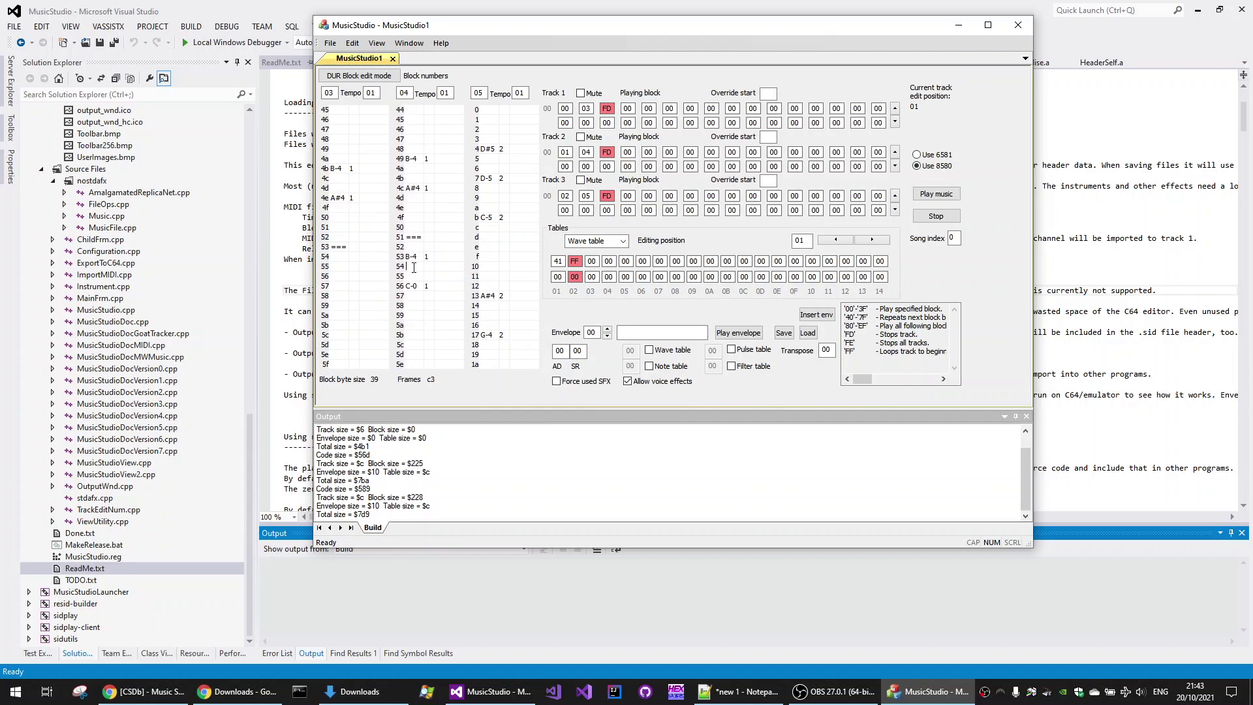
{"action": "key", "text": "Down"}
{"action": "key", "text": "Up"}
{"action": "key", "text": "Up"}
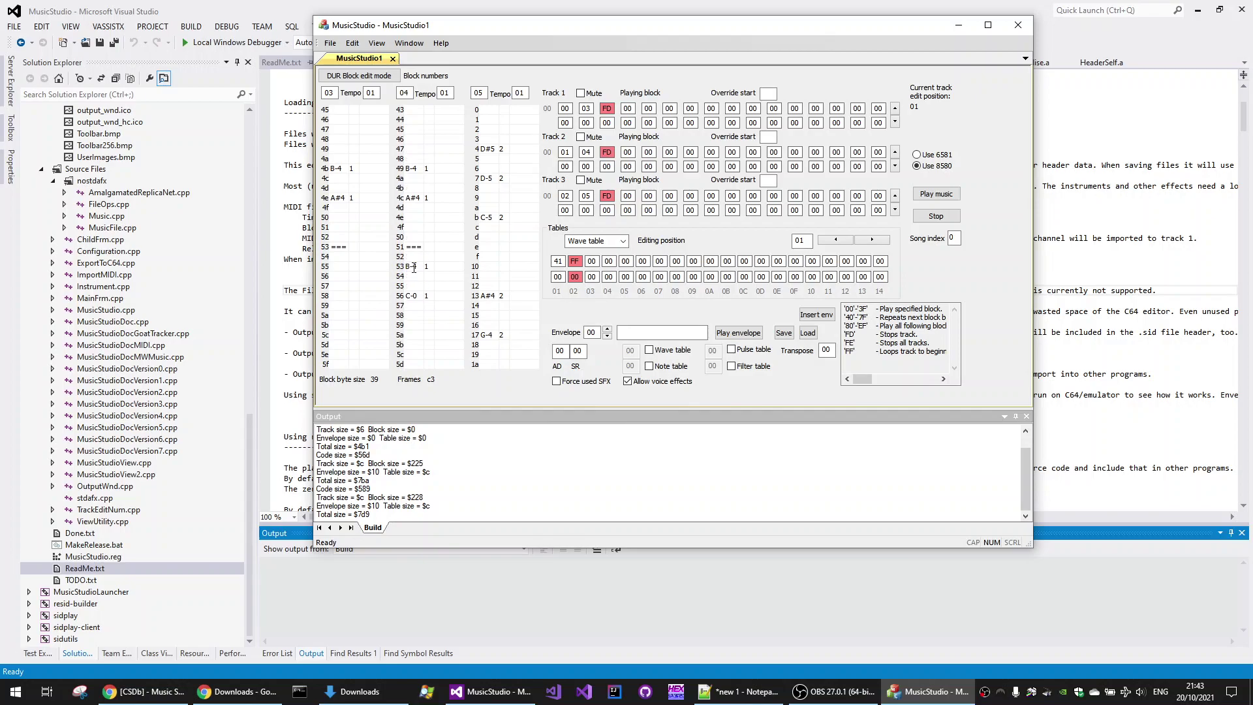
{"action": "key", "text": "Down"}
{"action": "key", "text": "Down"}
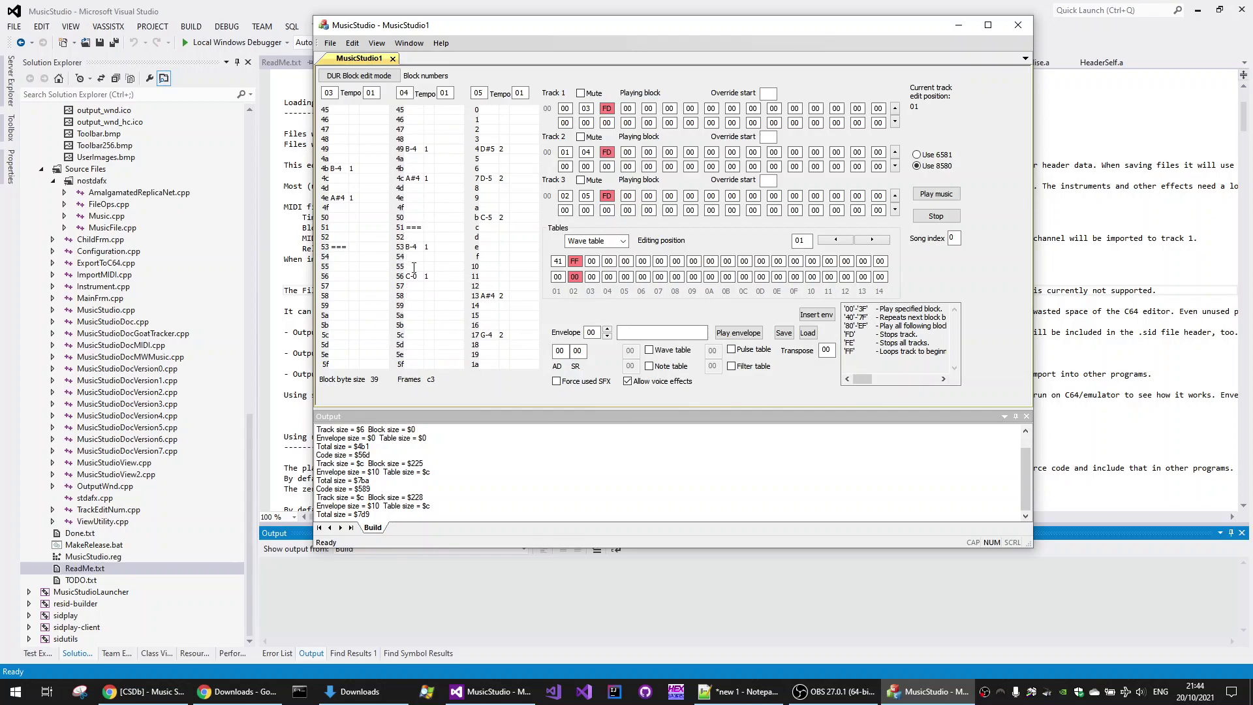
{"action": "key", "text": "Delete"}
{"action": "key", "text": "Down"}
{"action": "key", "text": "Down"}
{"action": "key", "text": "Down"}
{"action": "key", "text": "Delete"}
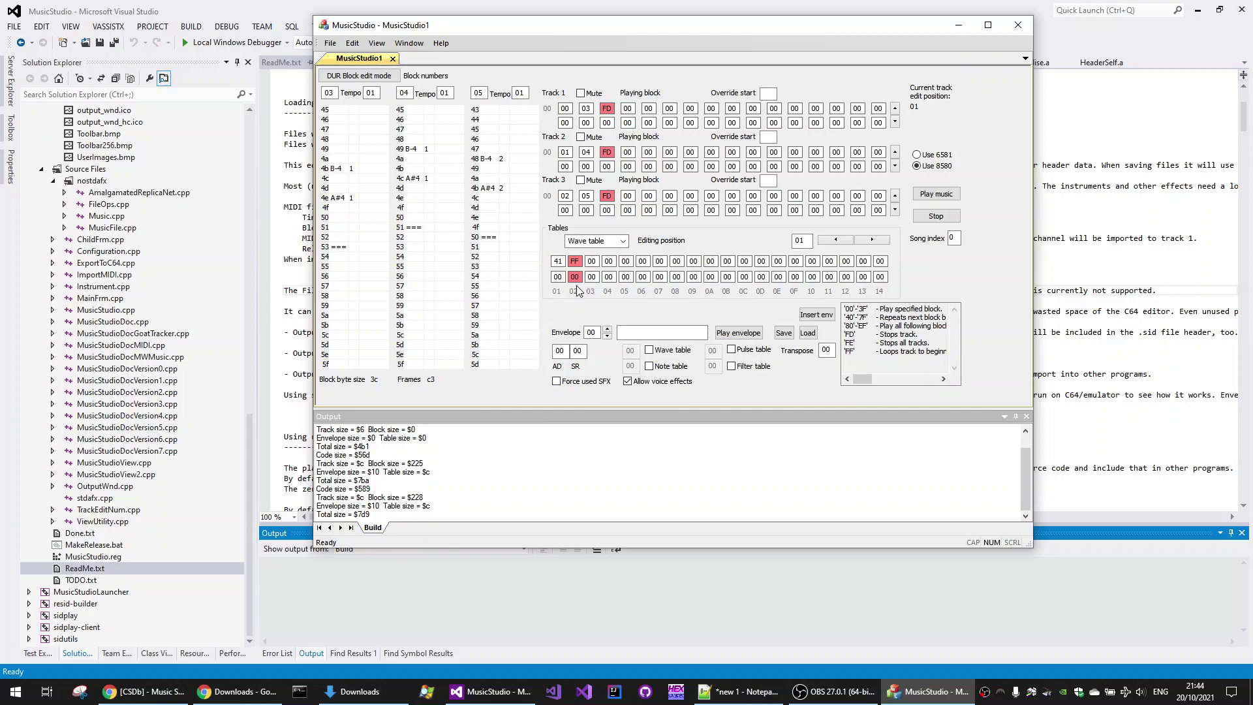
{"action": "left_click", "coordinate": [607, 337]}
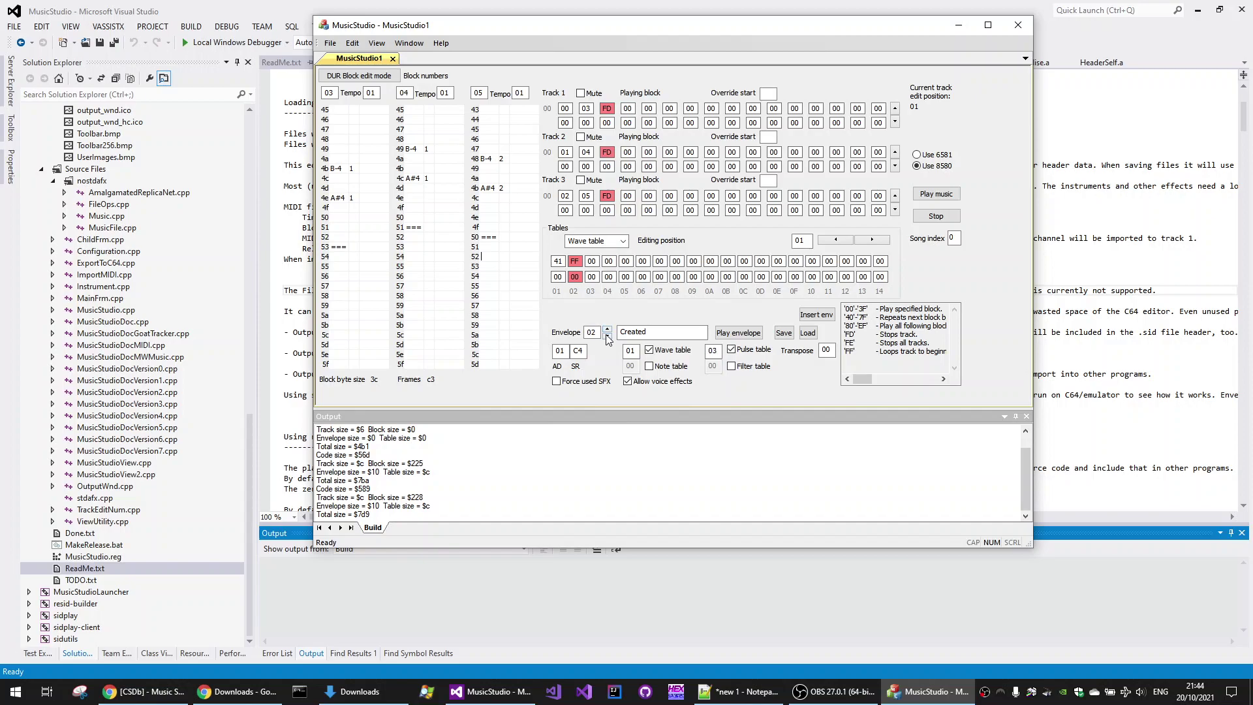
{"action": "left_click", "coordinate": [607, 338]}
{"action": "left_click", "coordinate": [606, 241]}
{"action": "left_click", "coordinate": [607, 241]}
{"action": "left_click", "coordinate": [597, 274]}
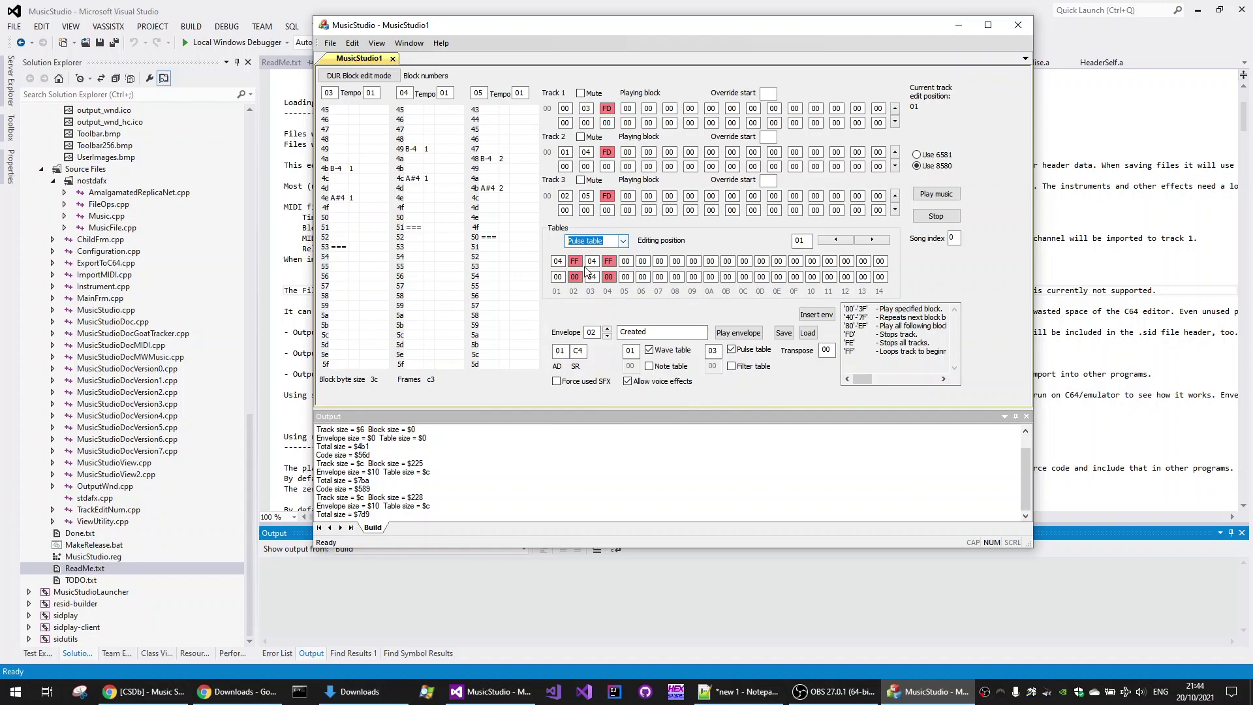
{"action": "left_click", "coordinate": [623, 241]}
{"action": "left_click", "coordinate": [590, 257]}
{"action": "left_click", "coordinate": [560, 261]}
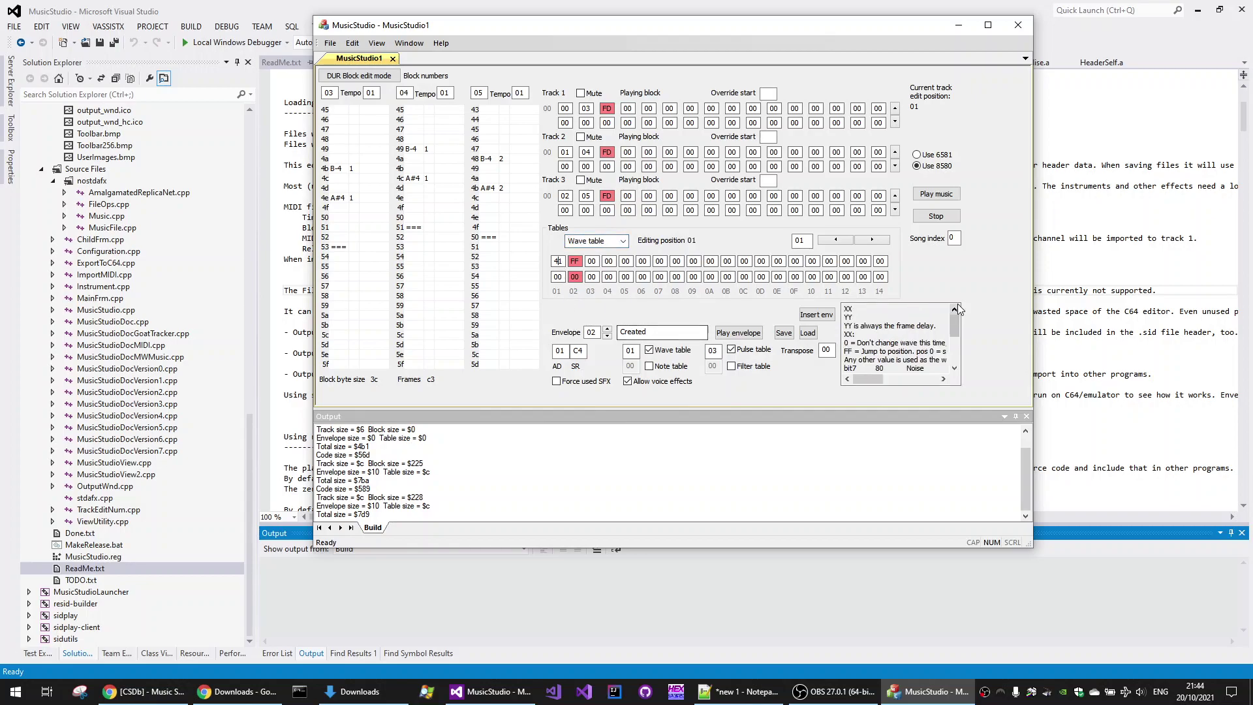
{"action": "left_click_drag", "start_coordinate": [954, 324], "coordinate": [954, 338]}
- Play the edited Wizball tune, listen, and stop it at total size $7c1
{"action": "left_click", "coordinate": [930, 196]}
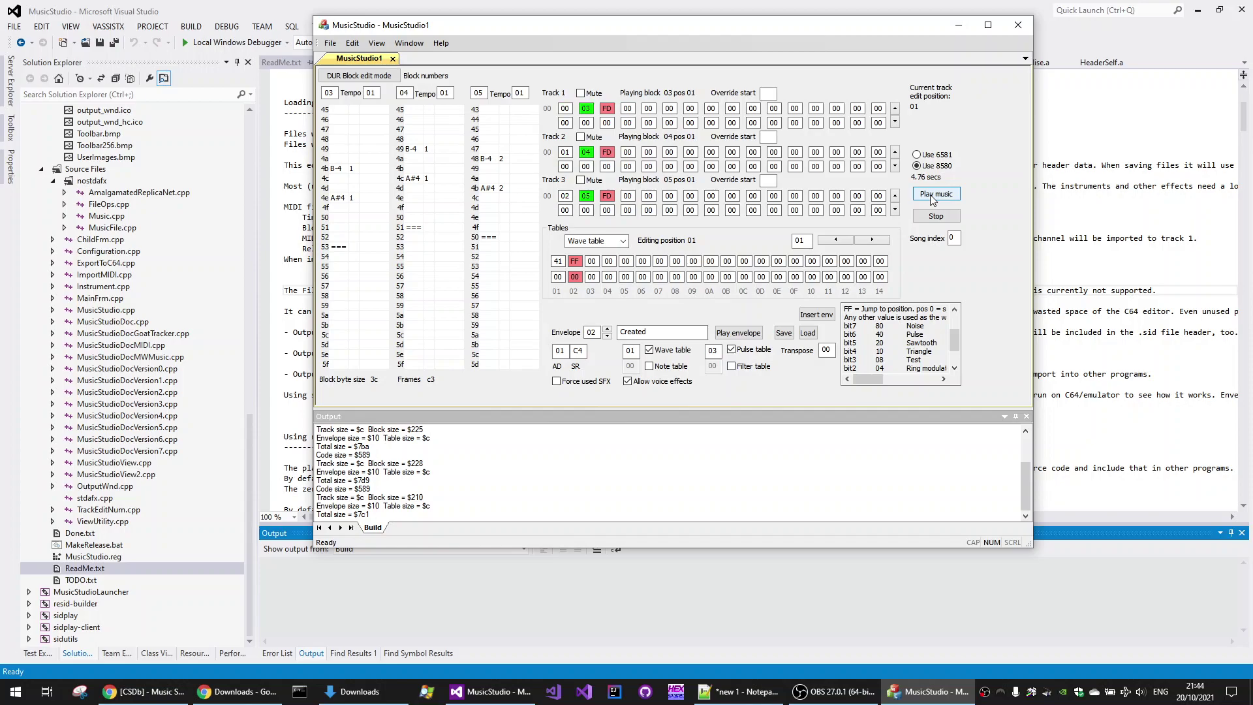
{"action": "left_click", "coordinate": [941, 219]}
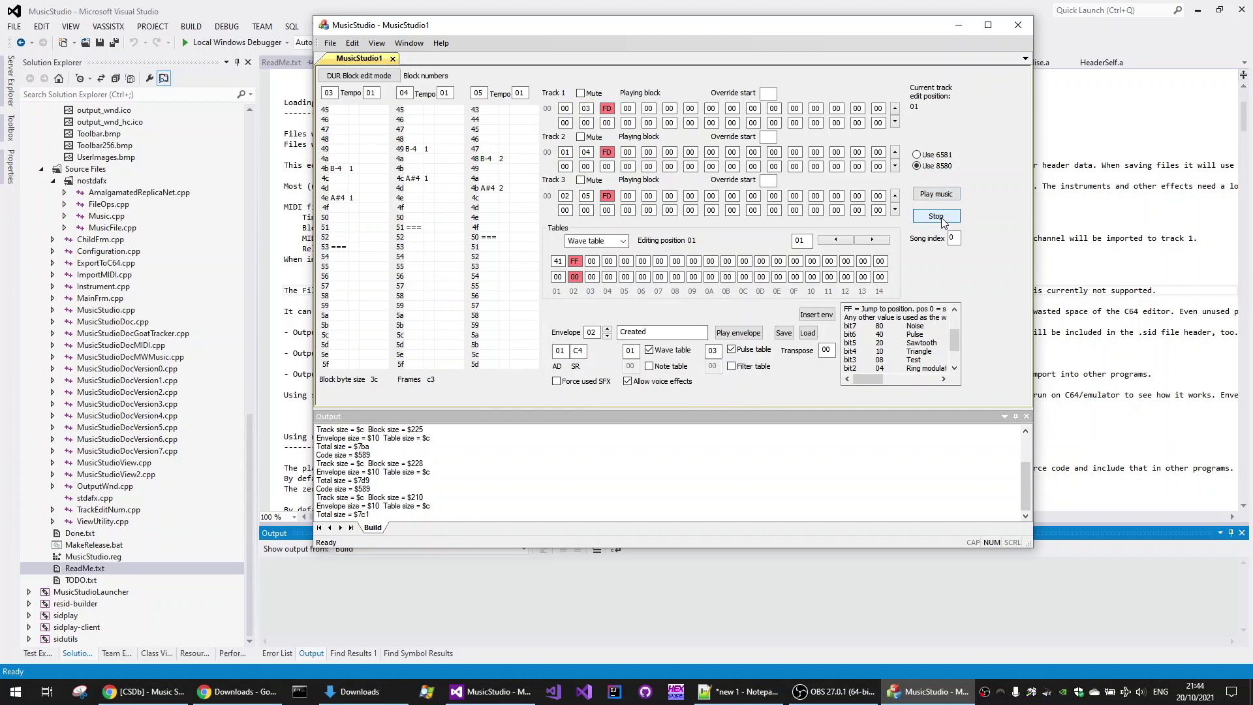